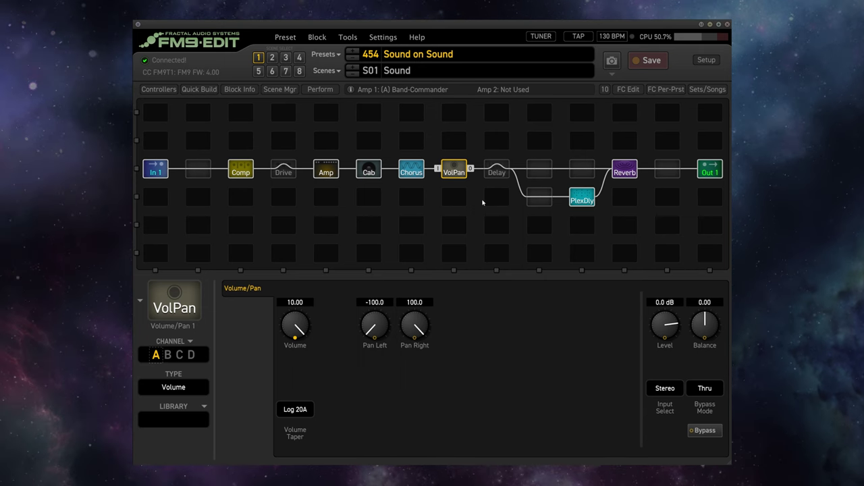
Step: Review the Plex Delay and Reverb blocks, including the modifier assigned to the Reverb's Stack/Hold parameter
click(582, 200)
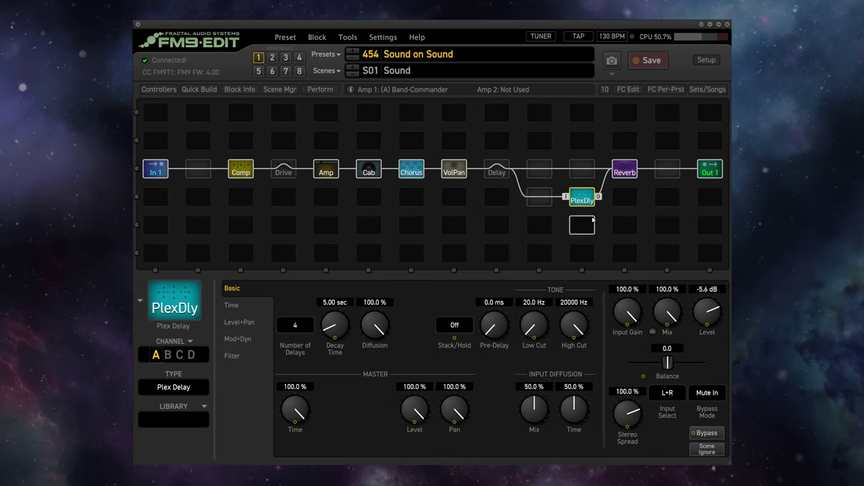
click(627, 173)
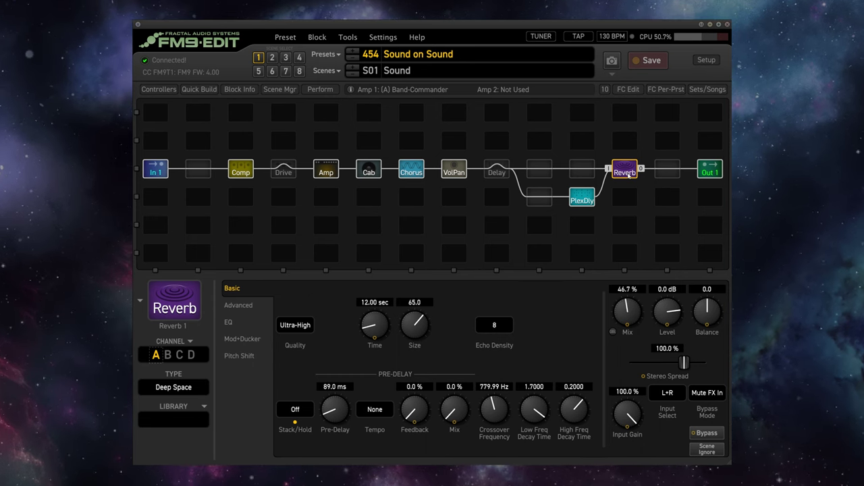
click(296, 416)
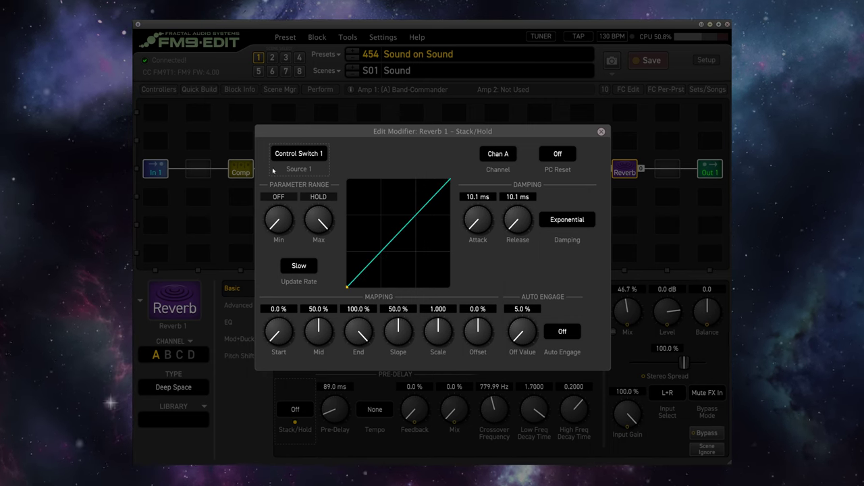
click(601, 131)
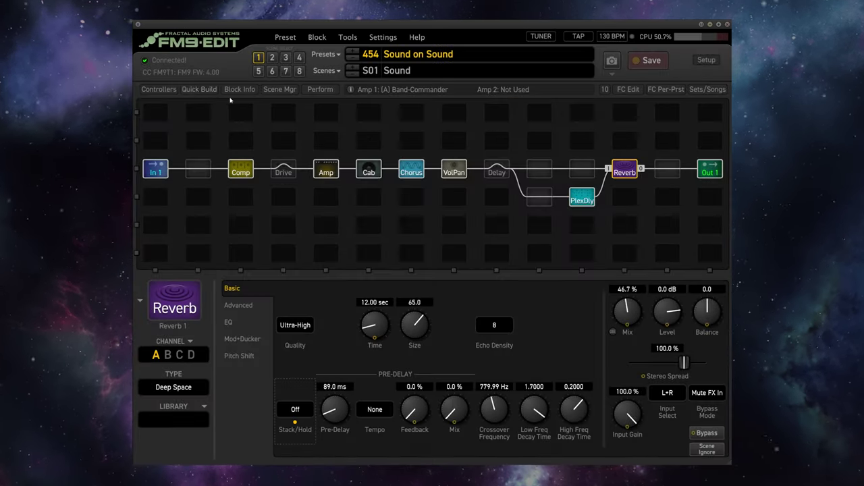
Step: Check the per-scene control switch states in the controllers and the Reverb block's Stack/Hold setting in scene 2
click(159, 89)
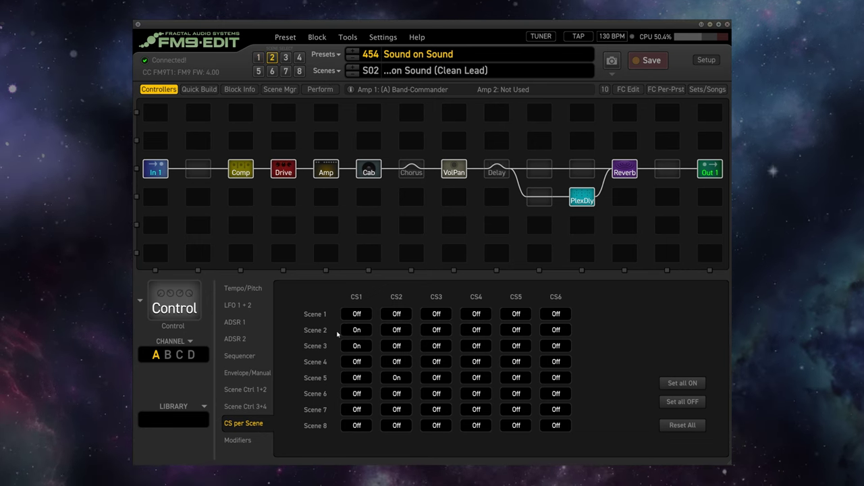
click(358, 329)
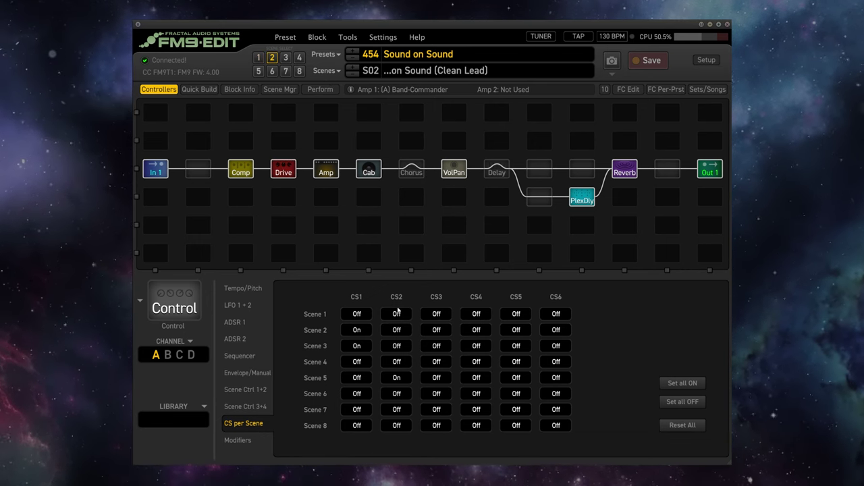
click(623, 170)
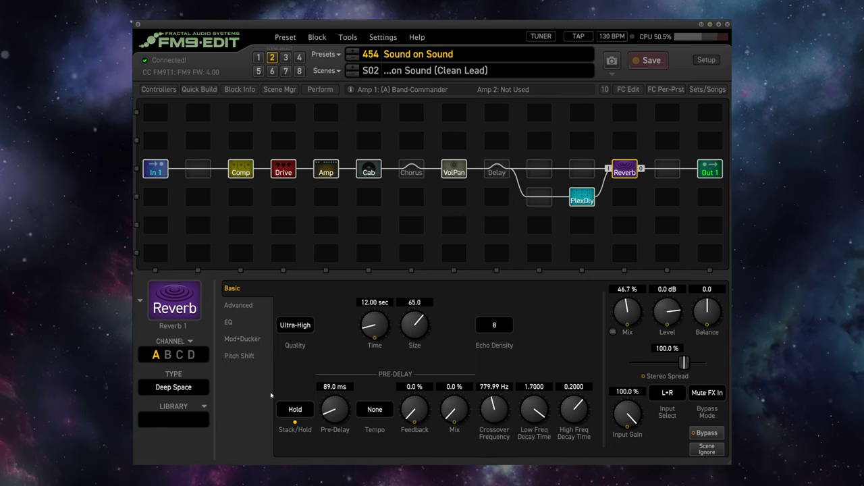
Step: Alternate between scenes 1 and 2 to compare the Reverb block's Stack/Hold state
click(352, 76)
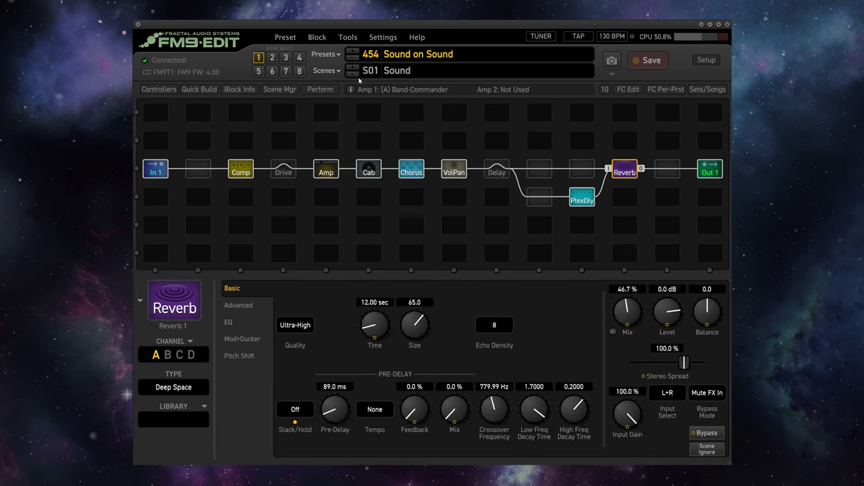
click(354, 68)
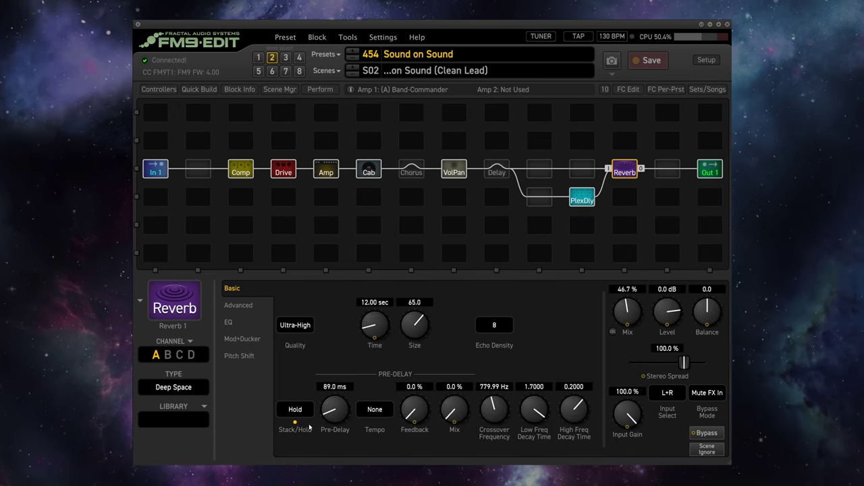
click(355, 75)
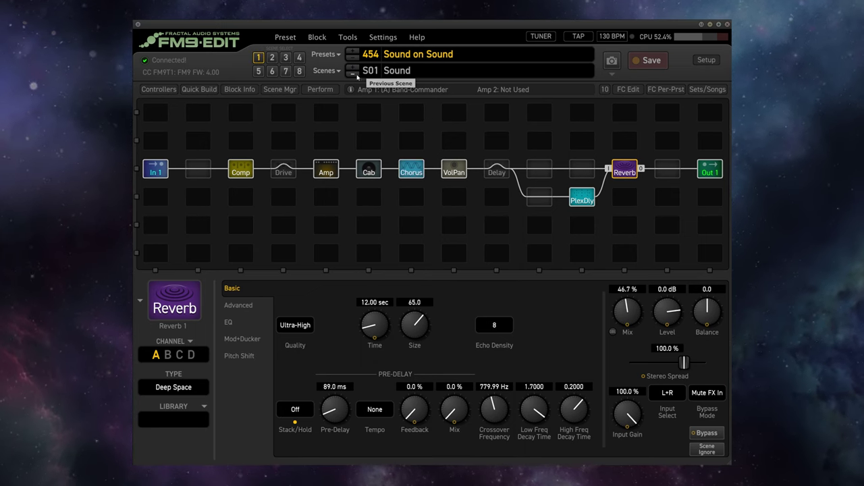
click(355, 74)
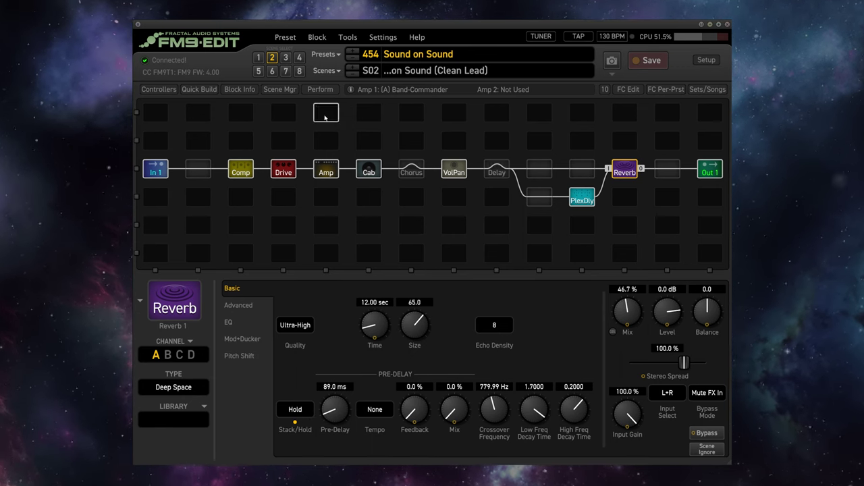
Step: Examine the Amp and Drive blocks used in scene 2 and return to the Reverb block's settings
click(329, 171)
click(283, 170)
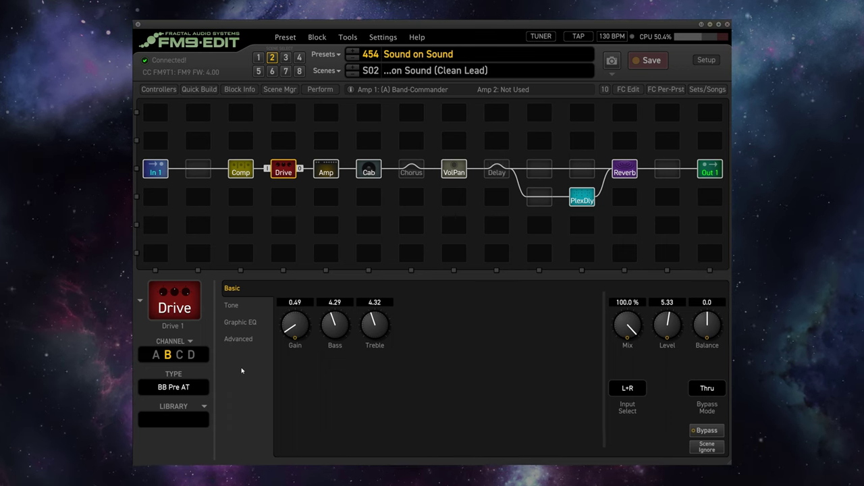
click(625, 172)
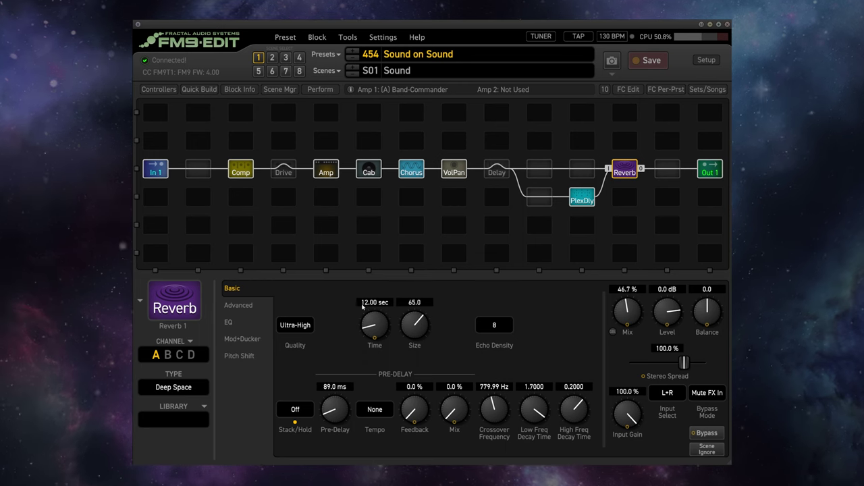
Step: Compare the Plex Delay and Reverb settings in scene 1 and bypass the Plex Delay block
click(585, 201)
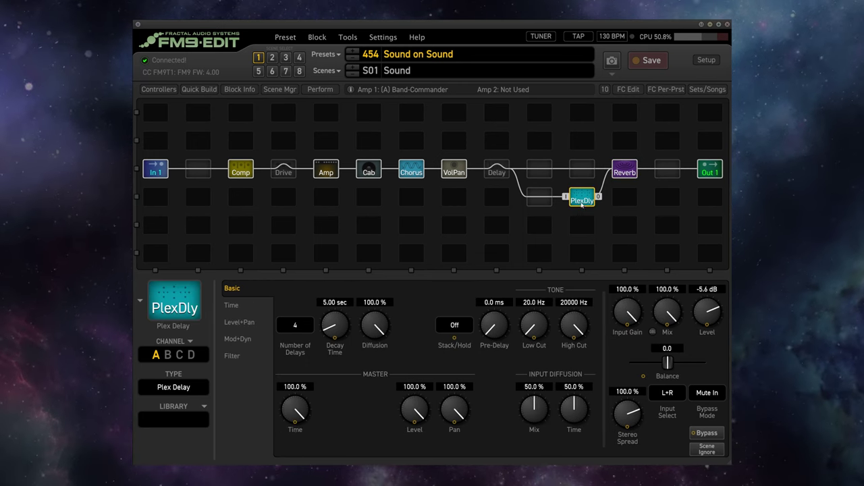
click(625, 173)
click(582, 197)
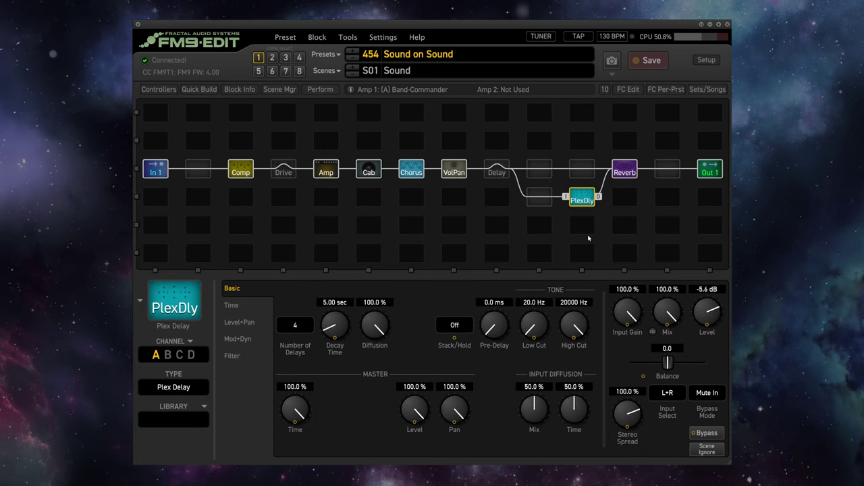
click(583, 203)
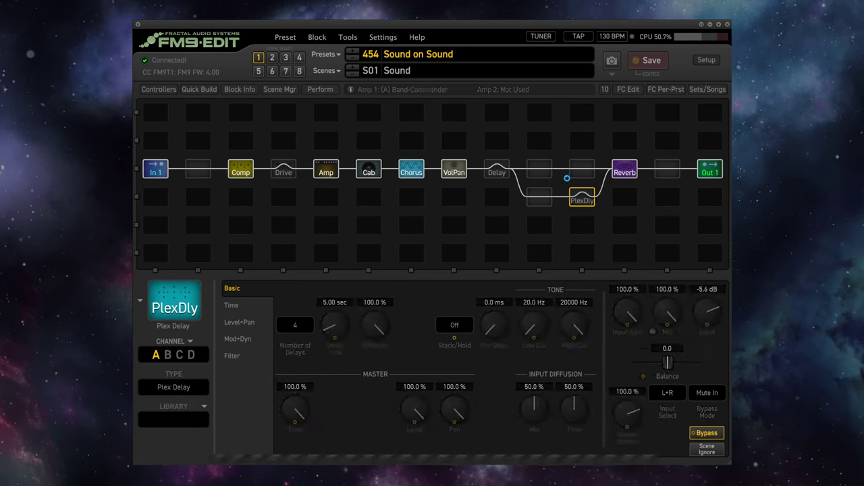
Step: Compare scenes 1 and 2 with Plex Delay bypassed, check the Reverb's hold setting, and re-engage the Plex Delay block
click(353, 75)
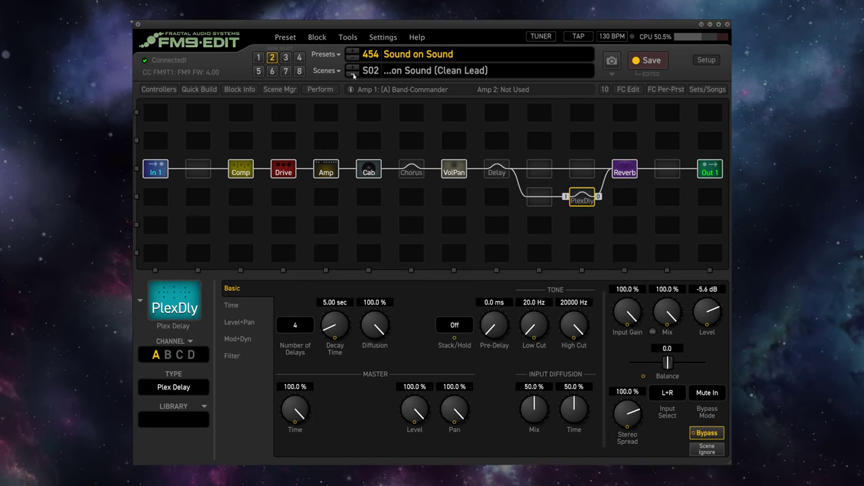
click(352, 67)
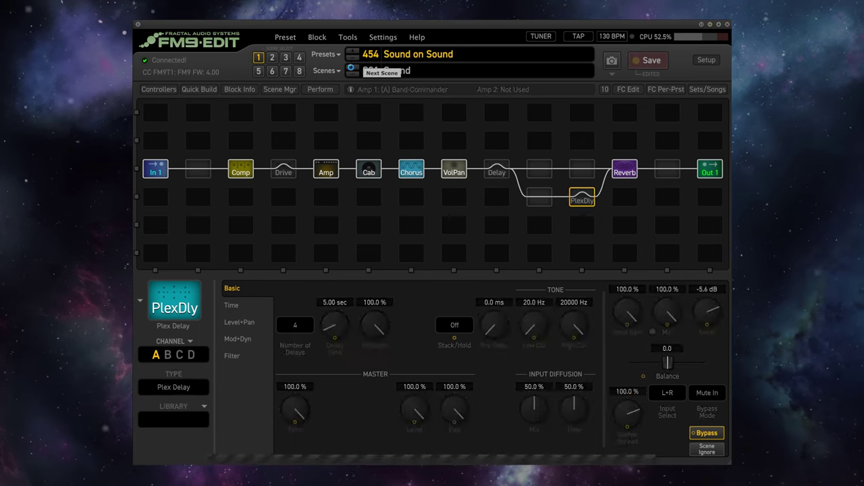
click(353, 68)
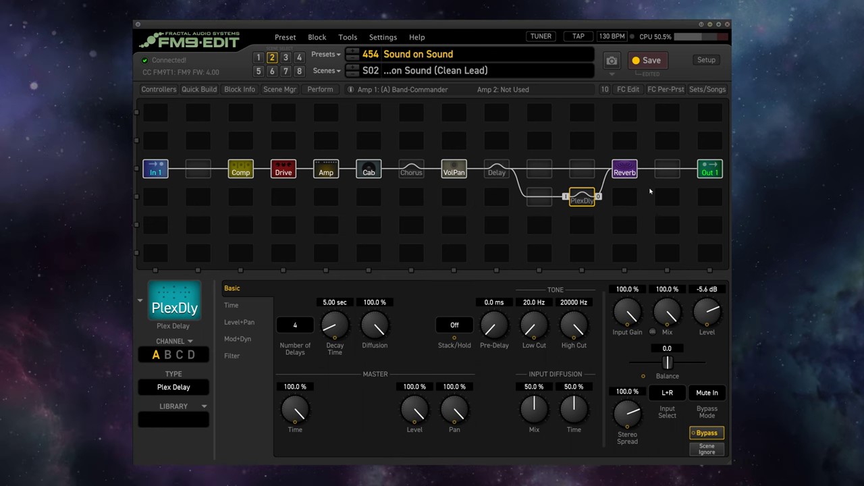
click(625, 170)
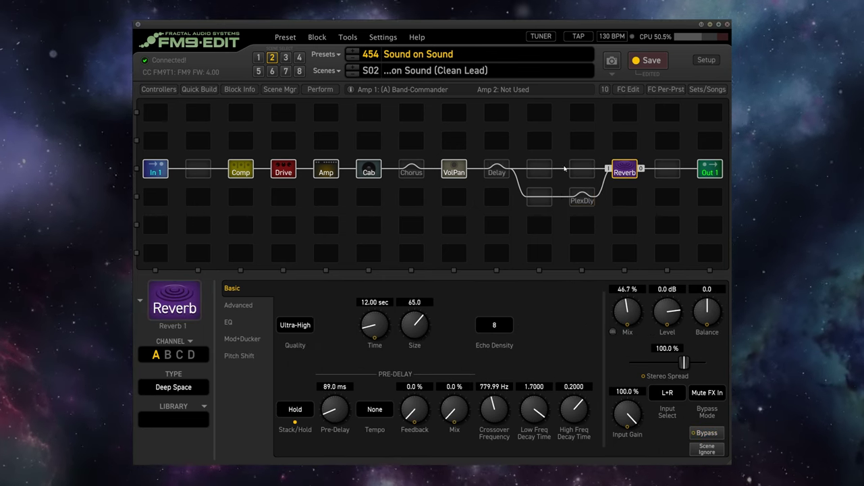
click(582, 198)
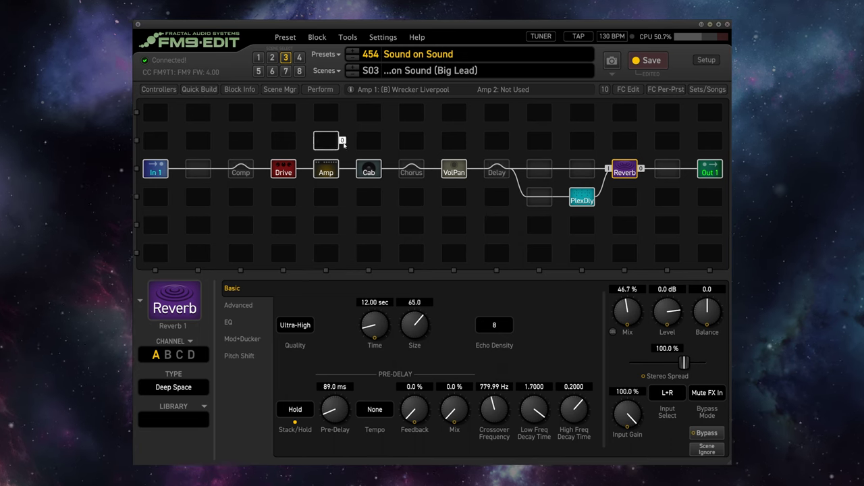
Step: Examine the Amp block in the Big Lead scene, as well as the Drive and Reverb blocks
click(326, 171)
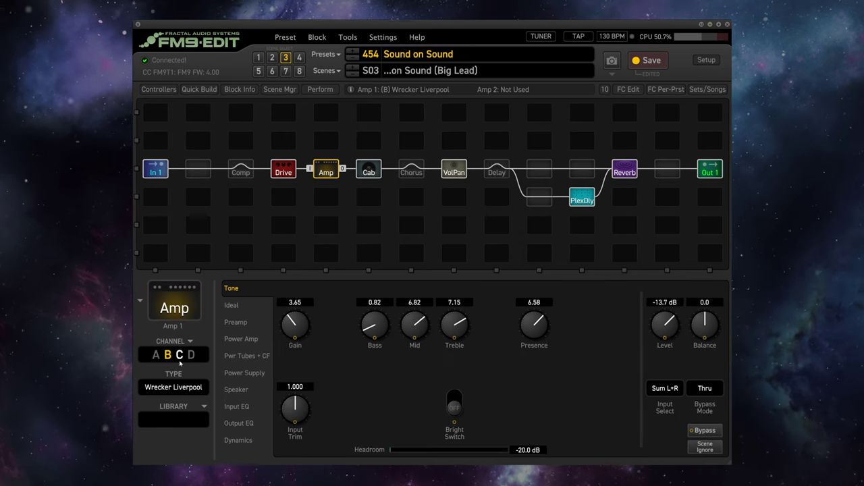
click(283, 174)
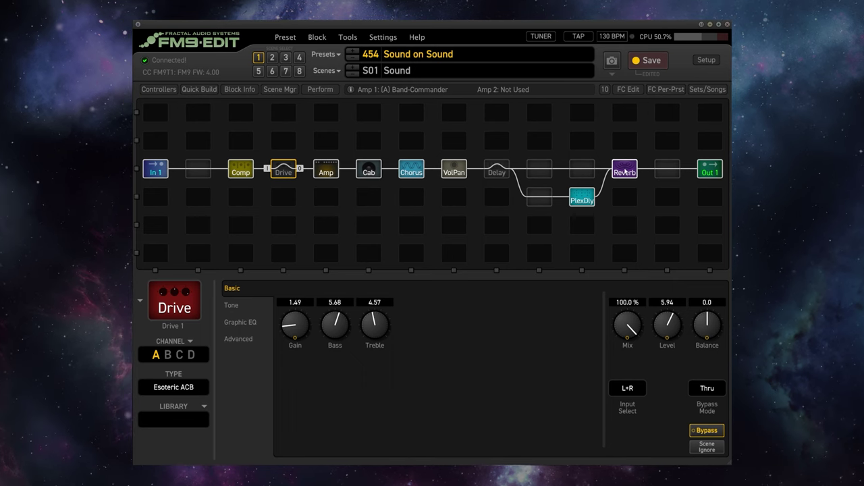
click(624, 169)
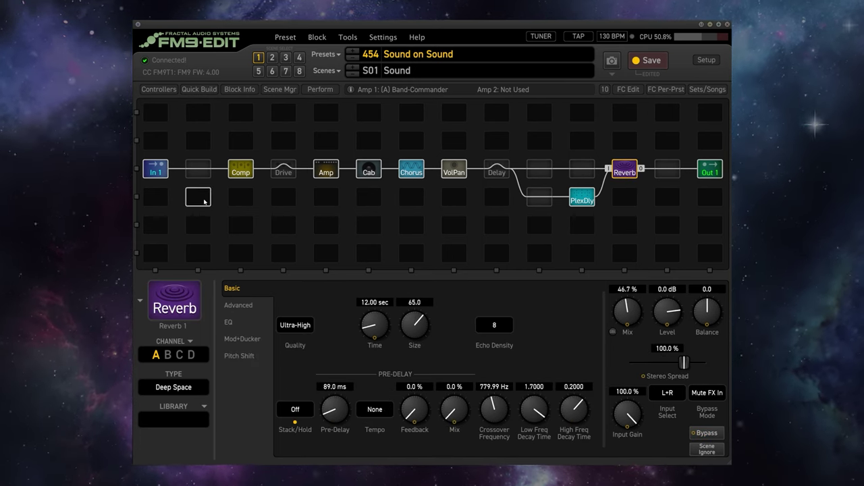
Step: Review the control switches per scene and the settings of Scene Controllers 1 and 2
click(158, 89)
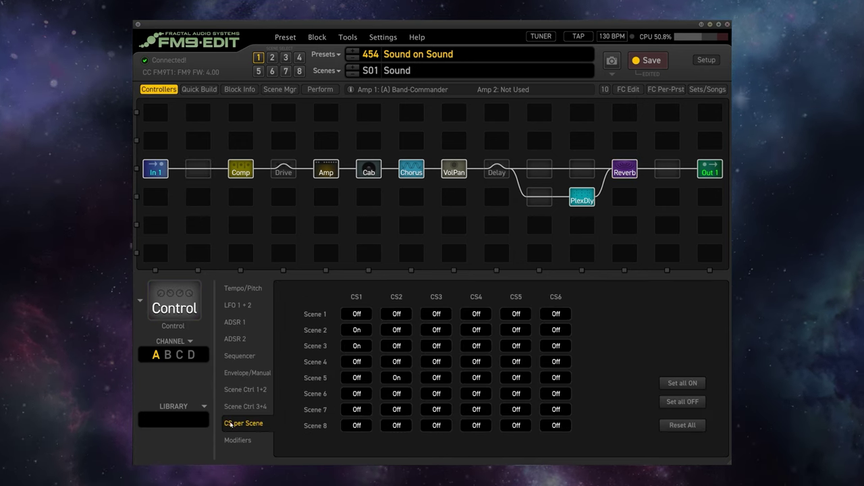
click(446, 200)
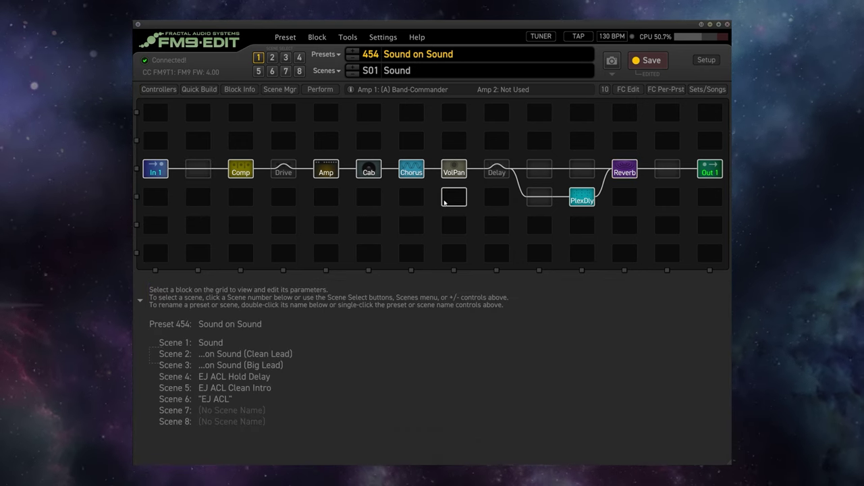
click(444, 196)
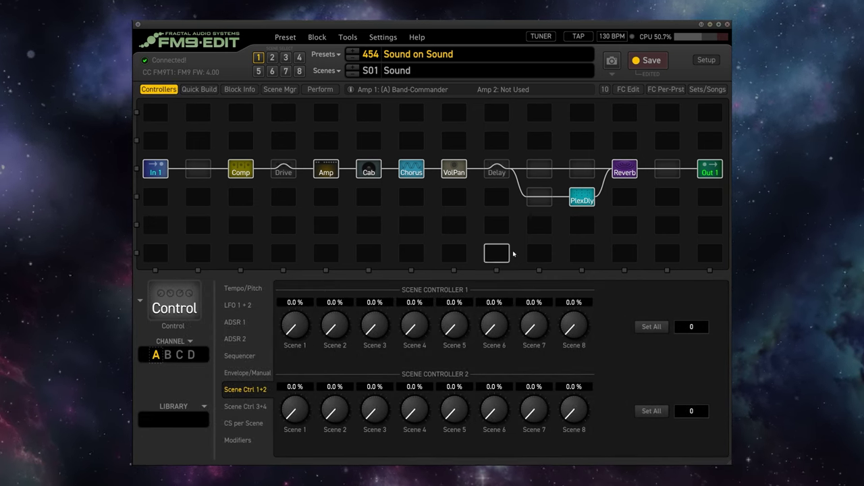
Step: Inspect the Reverb block's Pitch Shift settings and the Envelope Follower modifier assigned to its Mix parameter
click(624, 172)
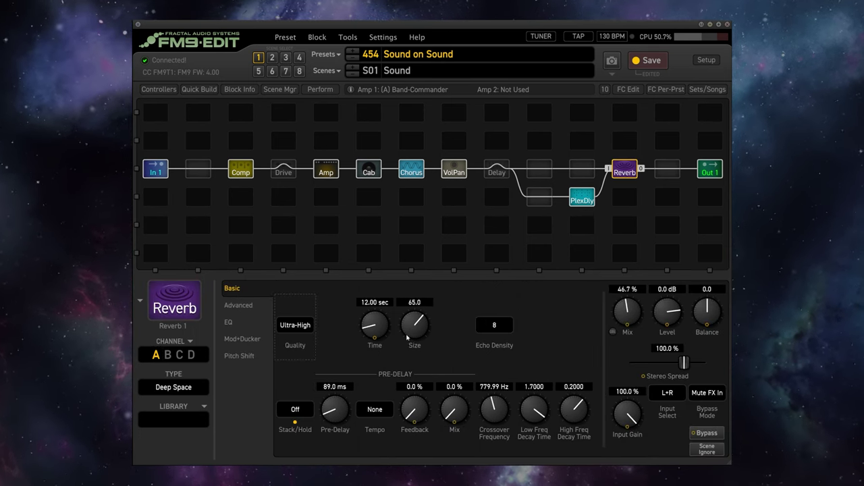
click(242, 361)
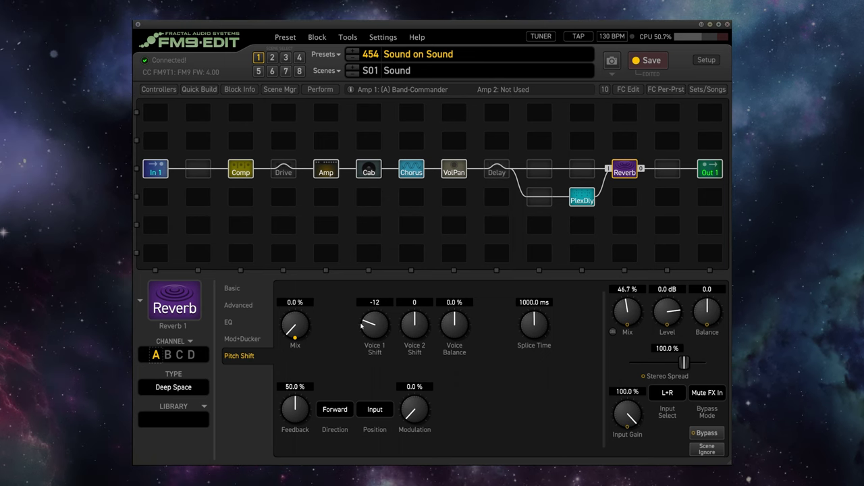
right_click(298, 333)
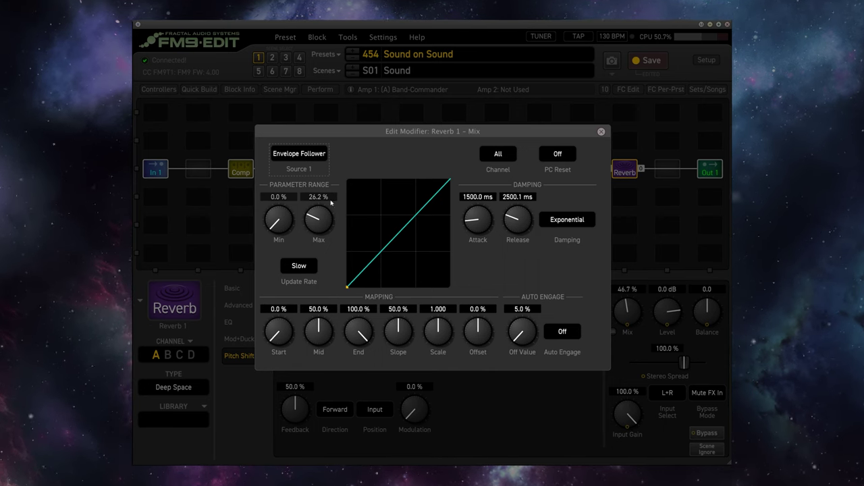
click(602, 132)
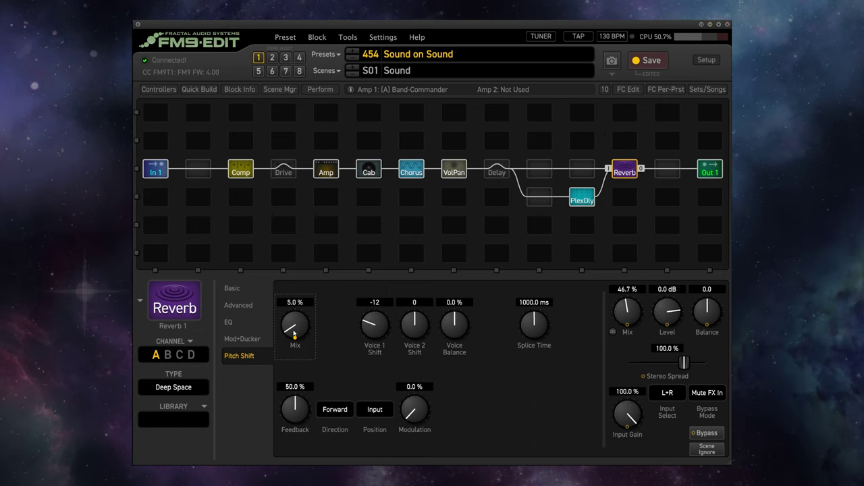
double_click(293, 336)
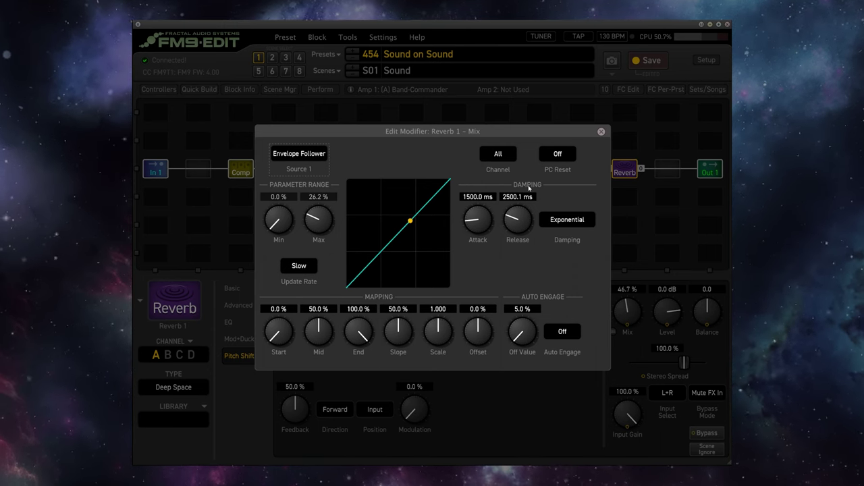
click(600, 131)
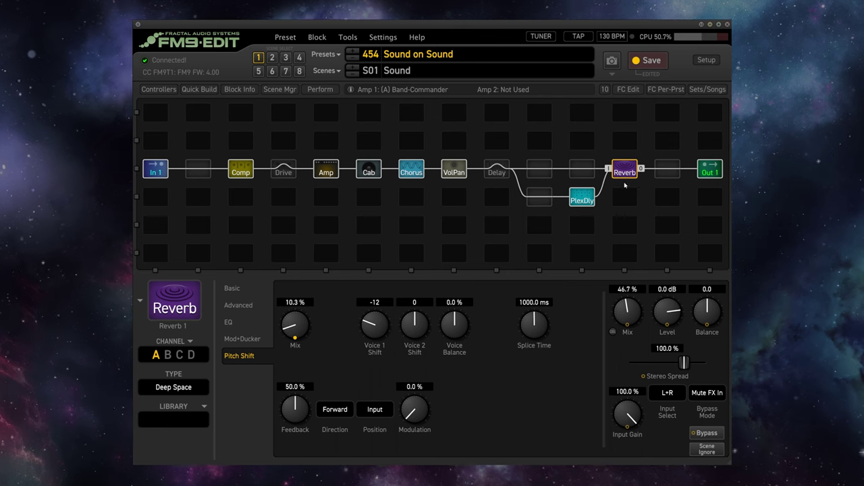
Step: Switch the preset to scene 4, EJ ACL Hold Delay
click(326, 70)
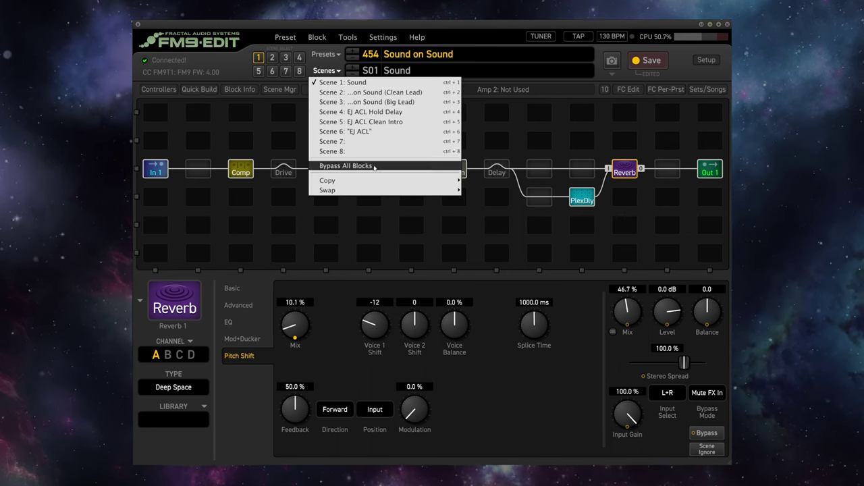
click(351, 112)
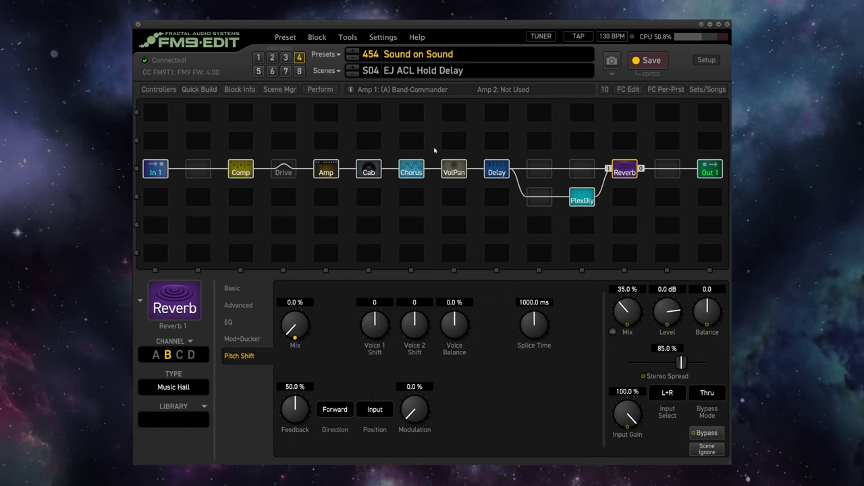
Step: Inspect the modifier assigned to the Delay block's Repeat Stack/Hold parameter, and compare the Reverb and Delay block settings
click(496, 173)
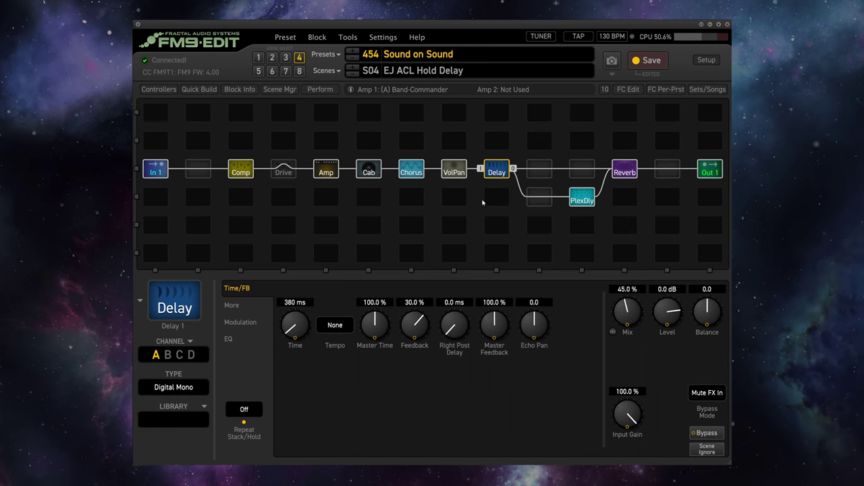
click(244, 422)
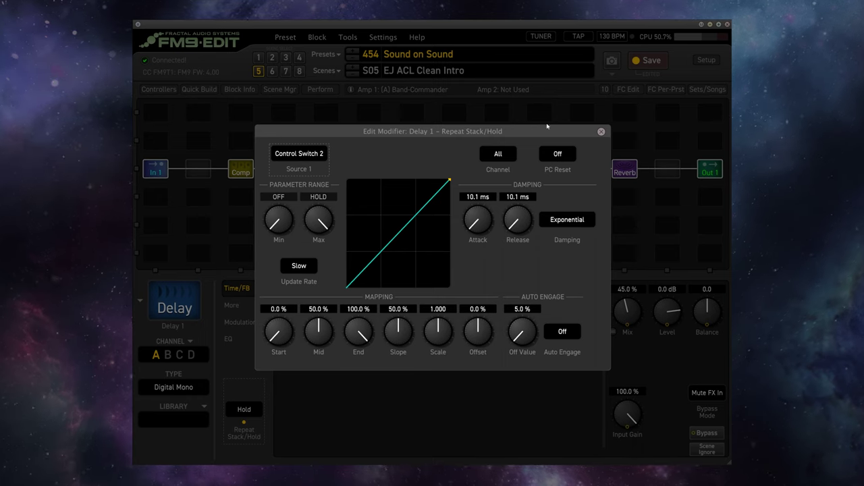
click(601, 133)
click(627, 170)
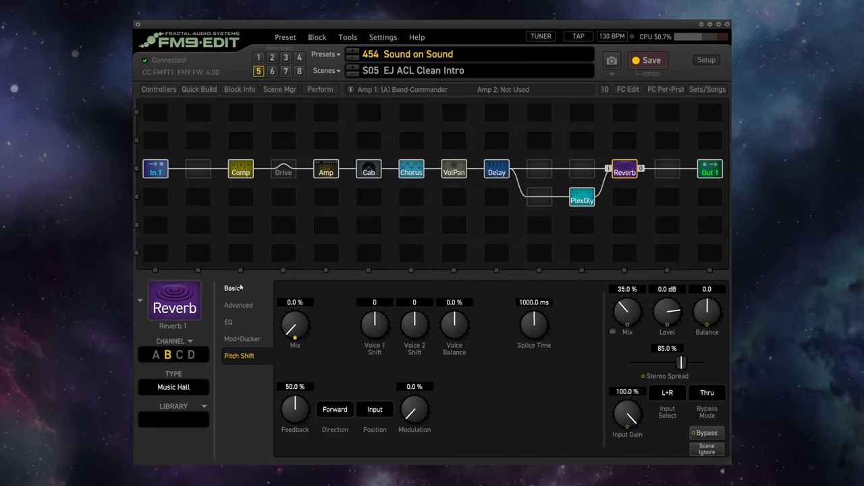
click(497, 170)
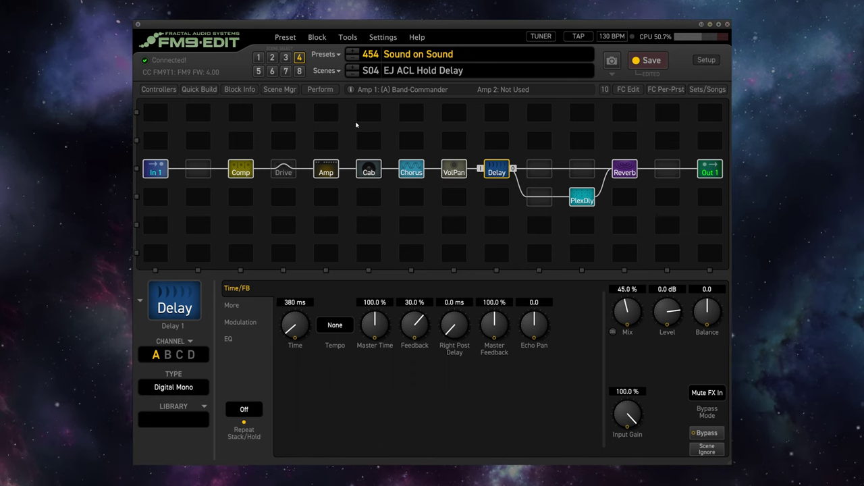
Step: Switch the preset to scene 6, "EJ ACL", and display the Amp block's tone settings
click(347, 71)
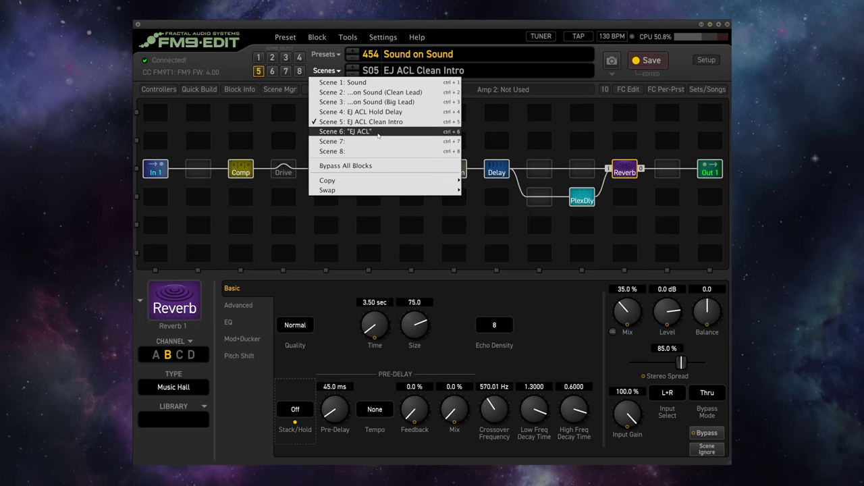
click(367, 132)
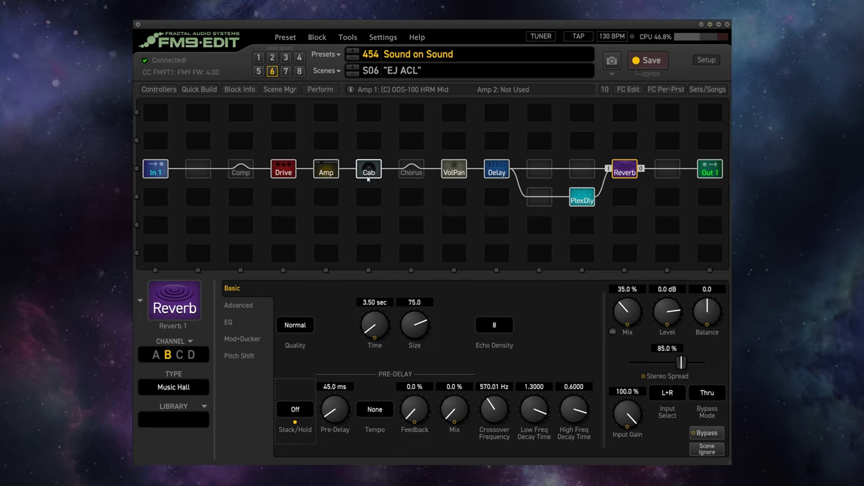
click(325, 172)
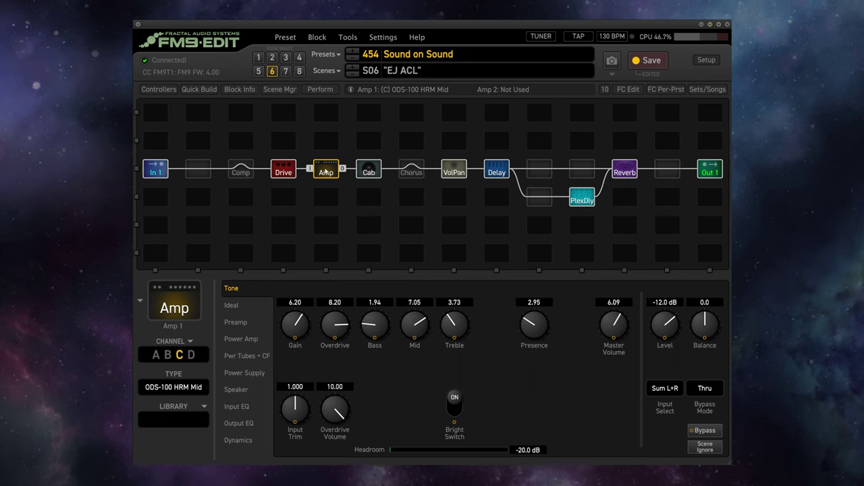